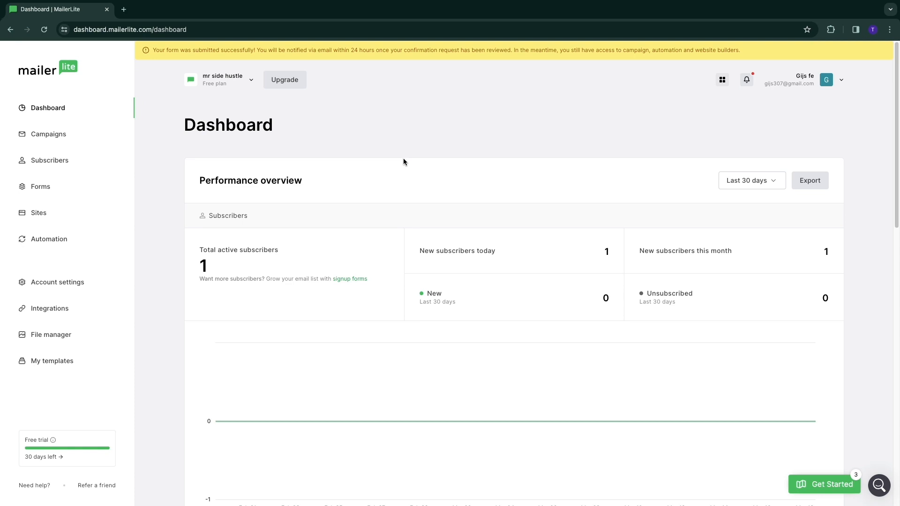
- Create a new site named "sign up" with the landing page type
click(57, 213)
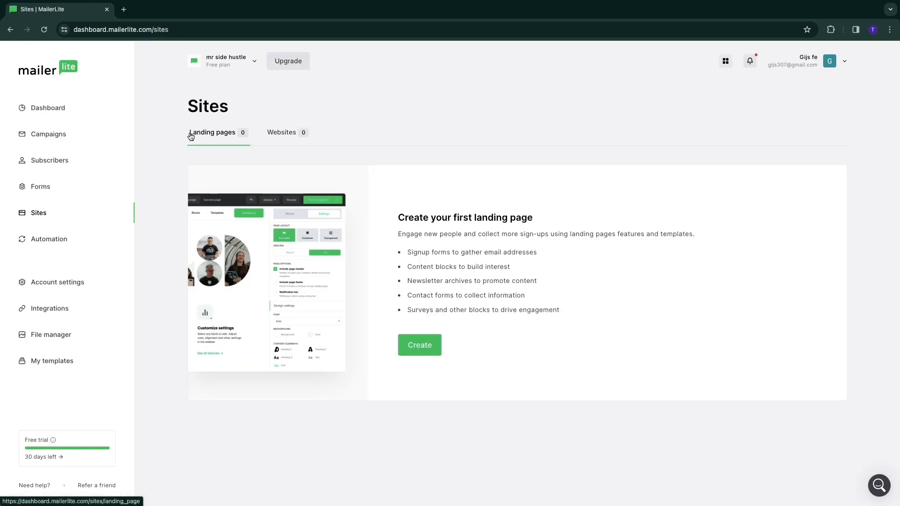
drag(190, 136, 190, 204)
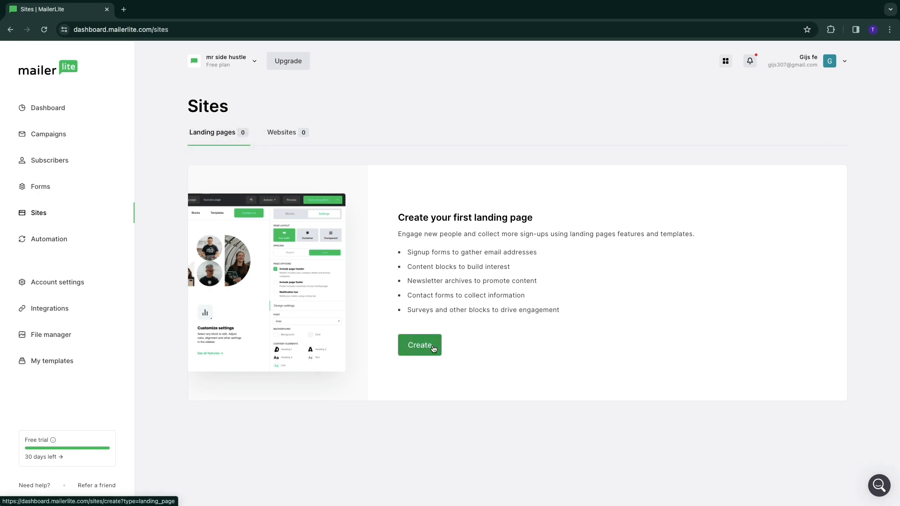
drag(402, 214, 535, 232)
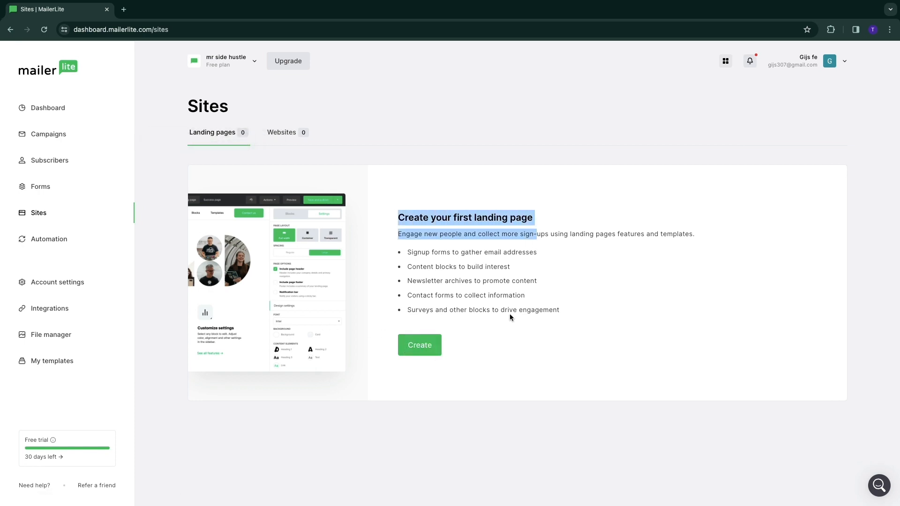
click(435, 344)
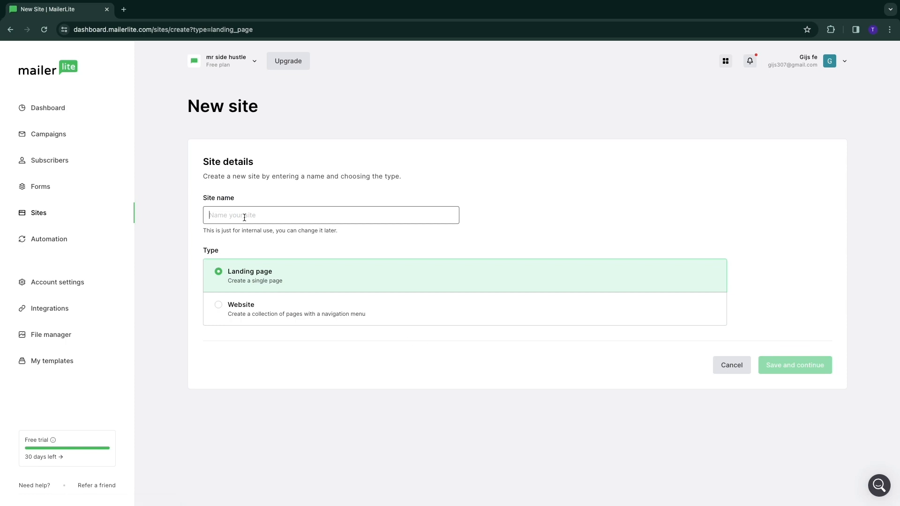
text(sign up)
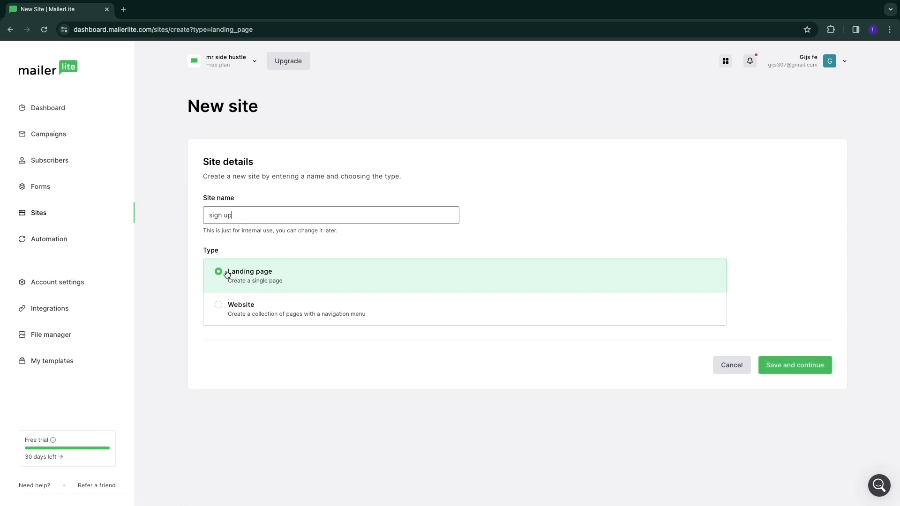
click(790, 372)
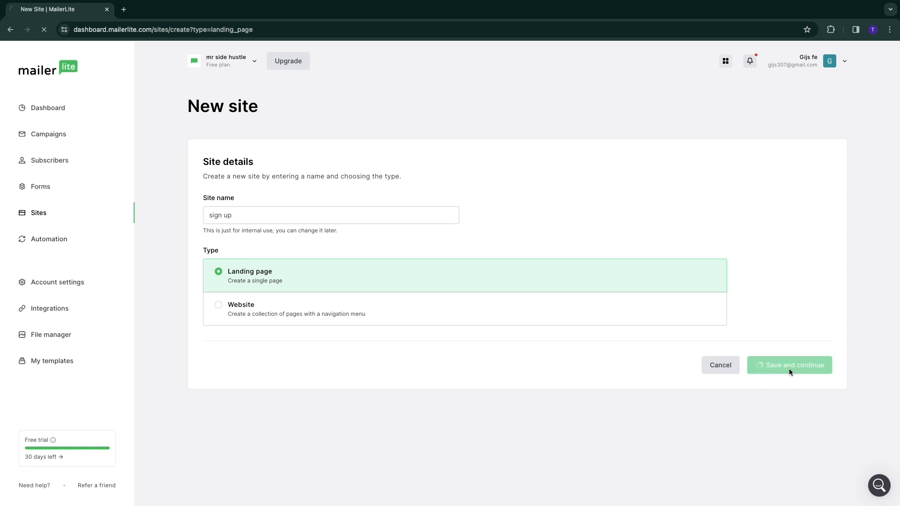
- Create a subscriber group named "h" for the landing page and proceed to the template gallery
drag(203, 172, 332, 181)
click(377, 183)
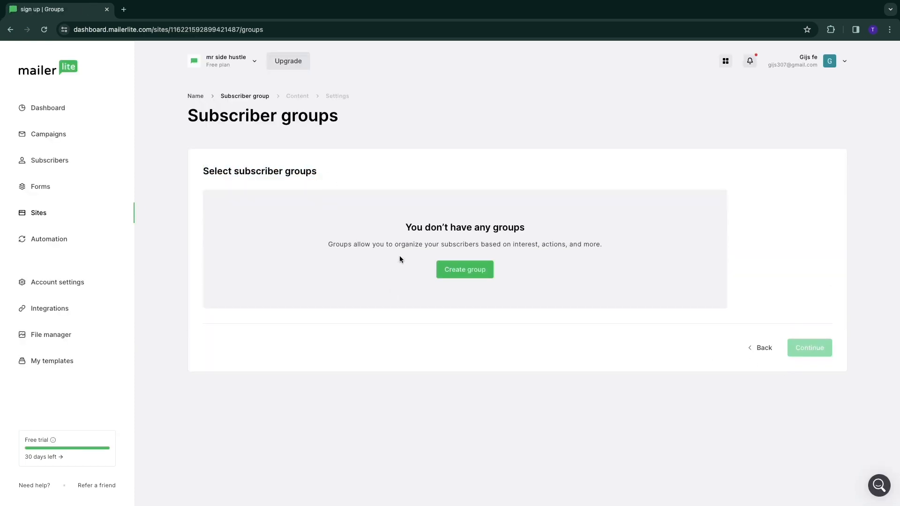
click(481, 275)
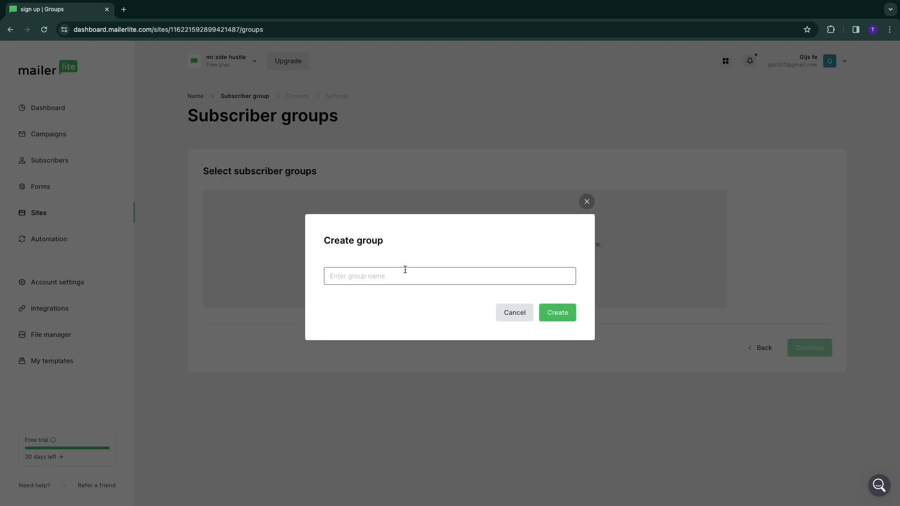
text(h)
key(Return)
click(814, 284)
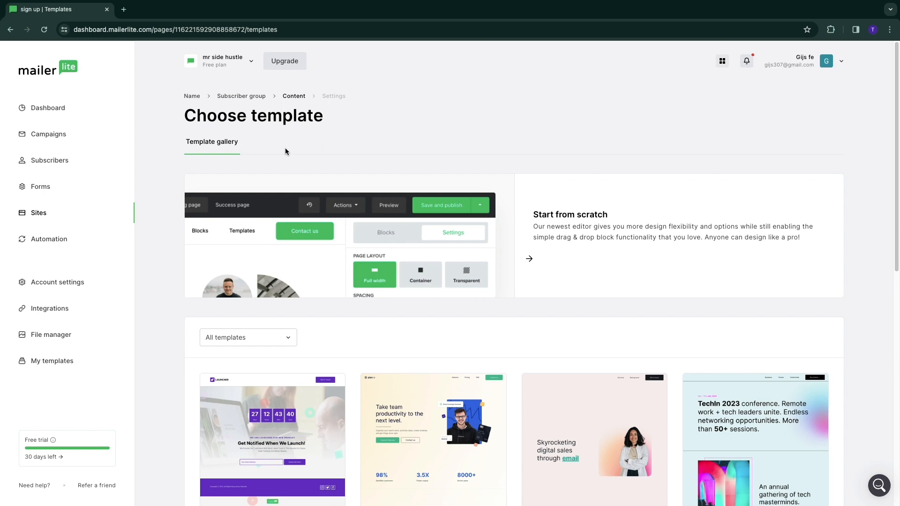
- Look through the template categories available for filtering the gallery, leaving the filter on all templates
scroll(186, 208, down, 3)
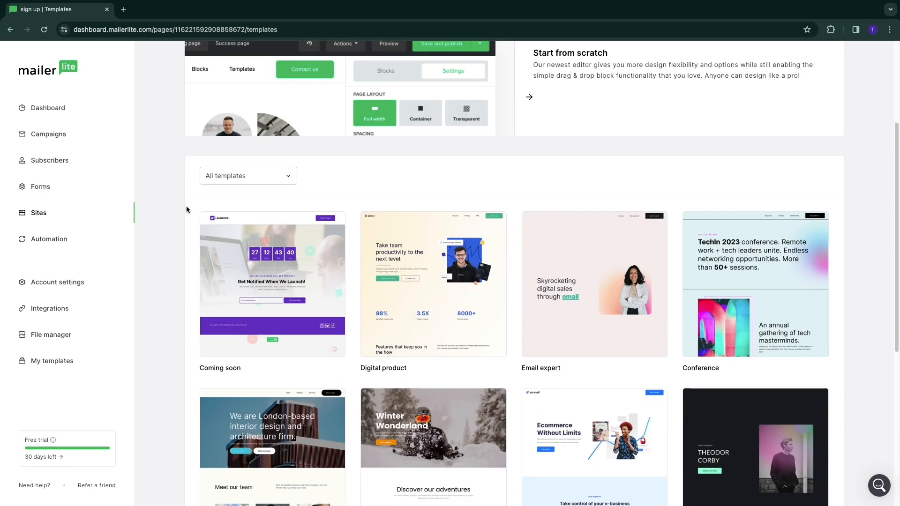
click(236, 178)
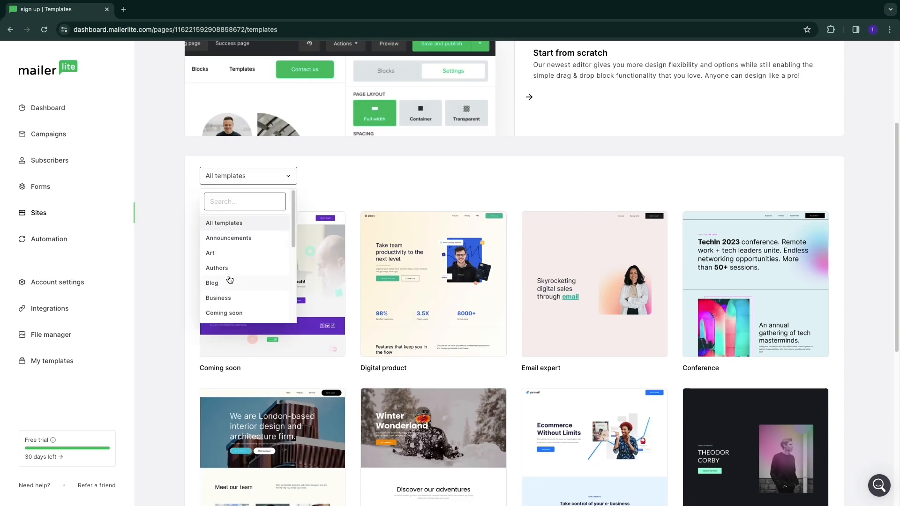
scroll(228, 280, down, 3)
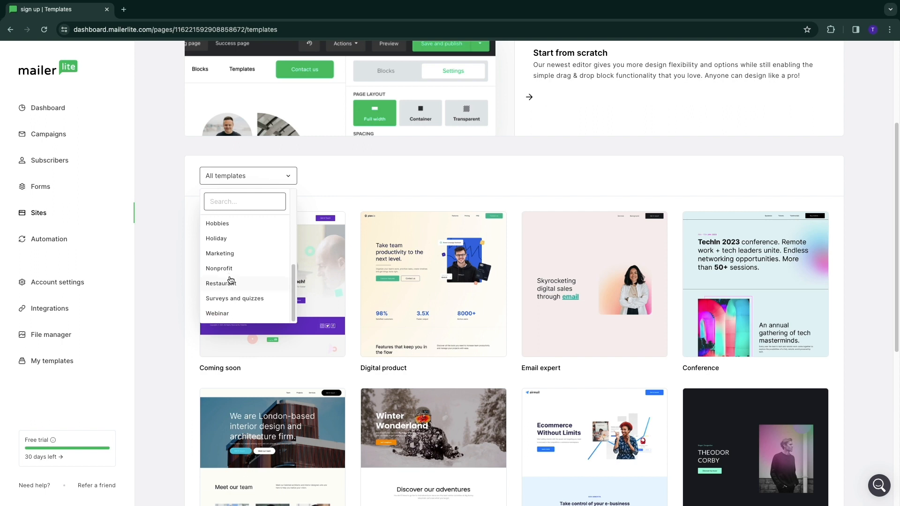
scroll(245, 270, up, 3)
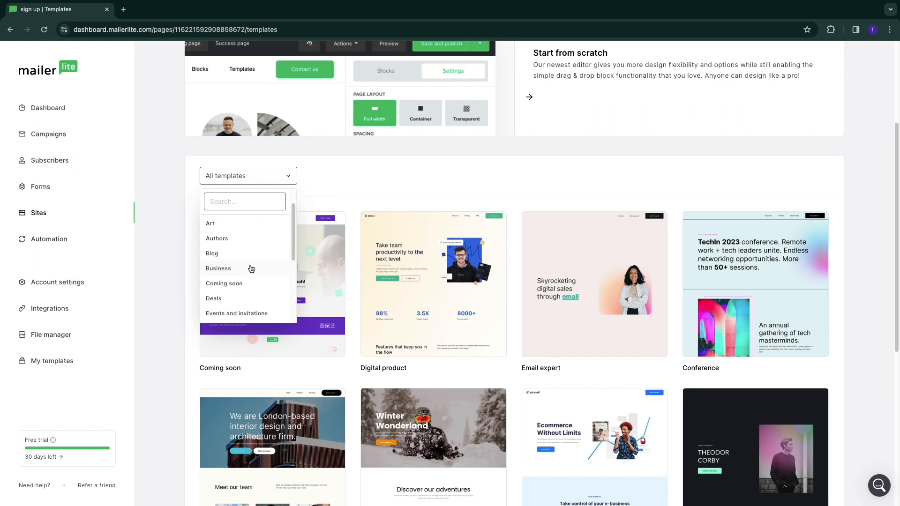
scroll(251, 269, down, 1)
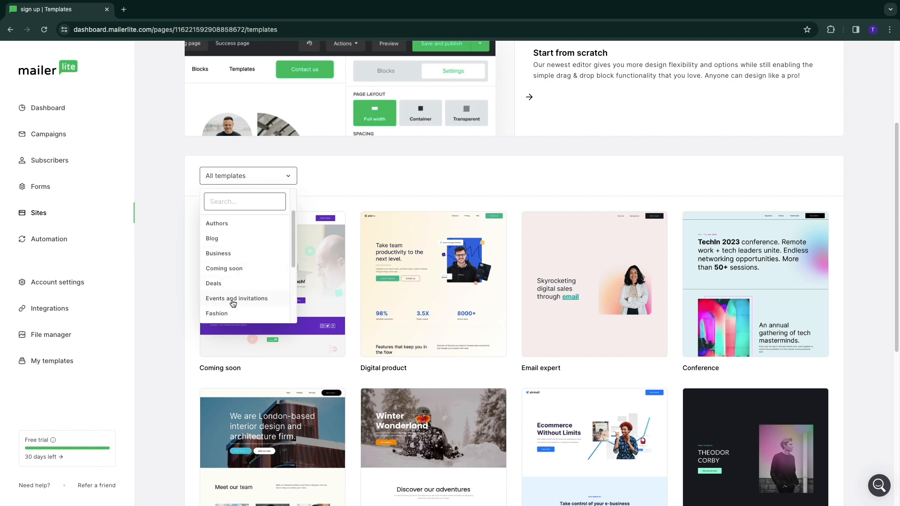
scroll(234, 300, up, 3)
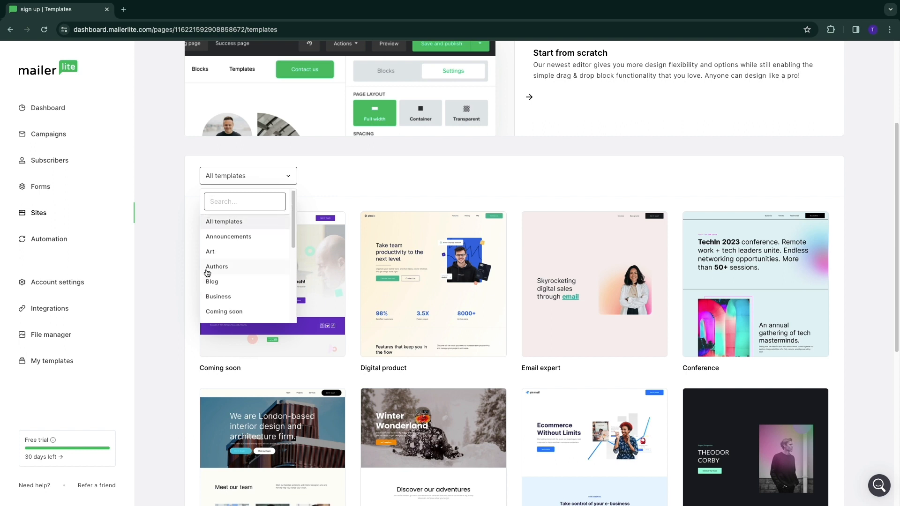
click(143, 256)
- Choose the Digital agency template for the landing page
scroll(154, 244, down, 1)
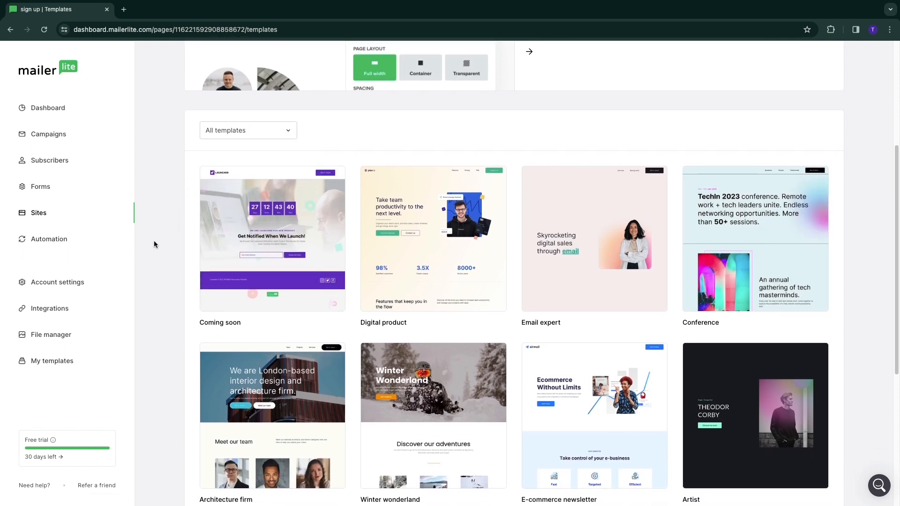
scroll(153, 245, down, 1)
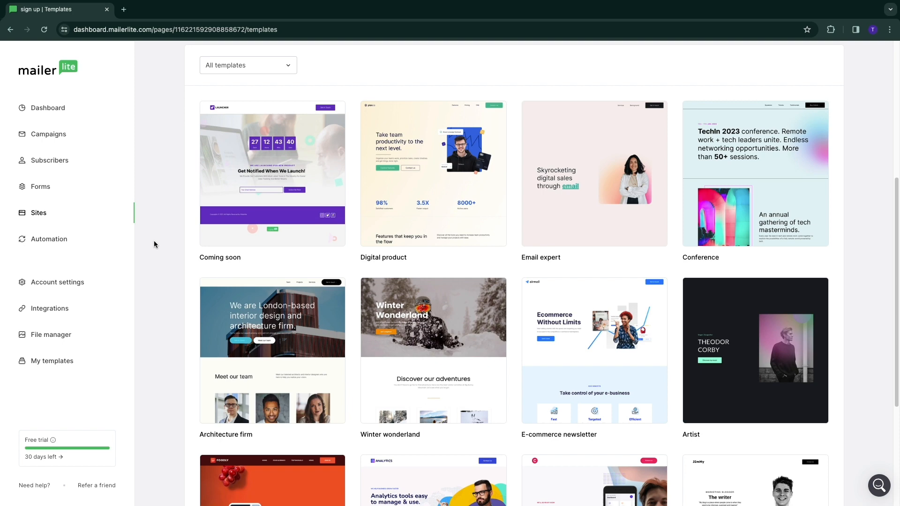
scroll(393, 327, down, 3)
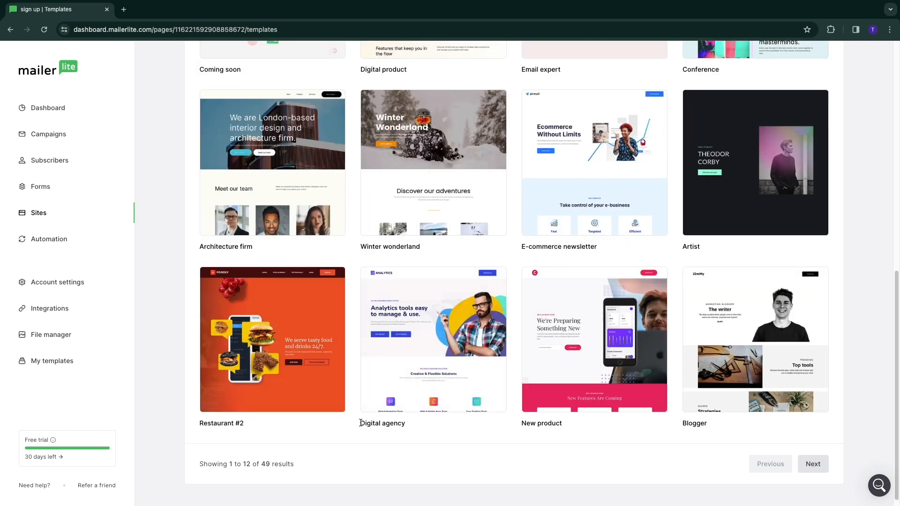
drag(360, 423, 404, 425)
mouse_move(430, 367)
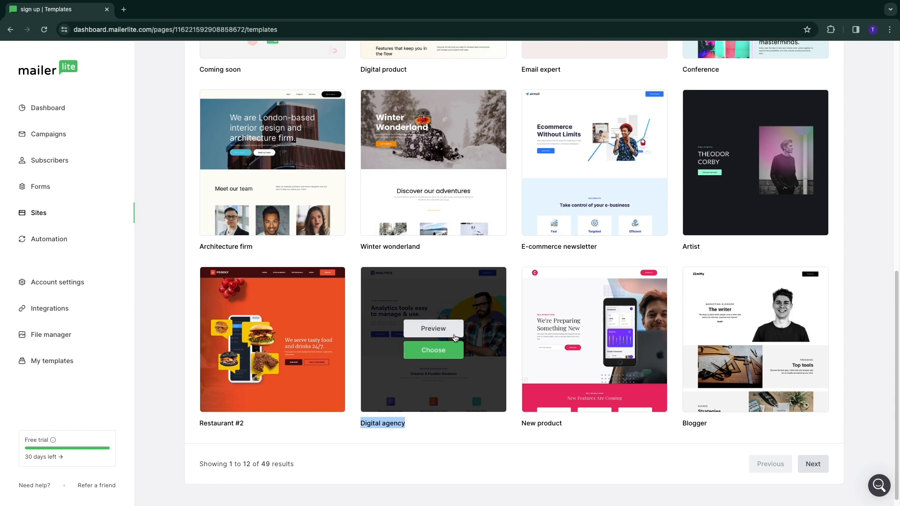
click(432, 347)
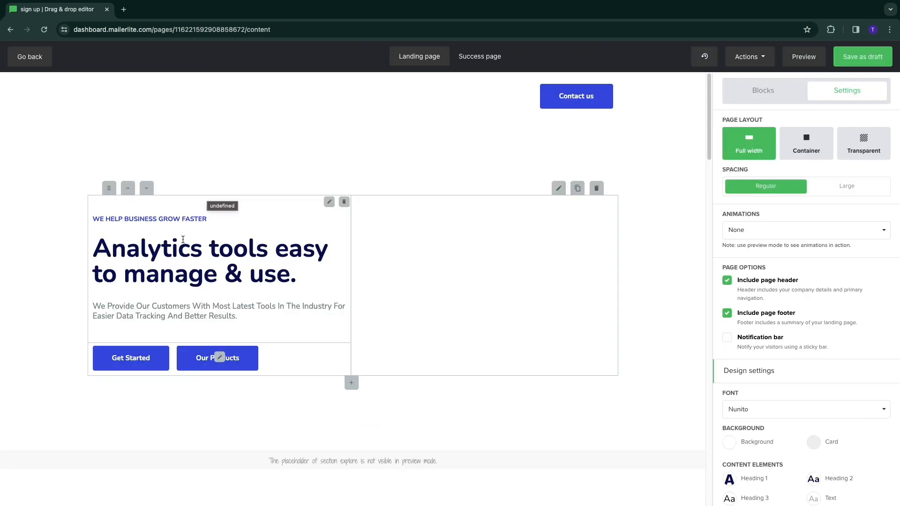
- Look over the page's hero section and the content blocks that can be added to it
scroll(161, 334, down, 1)
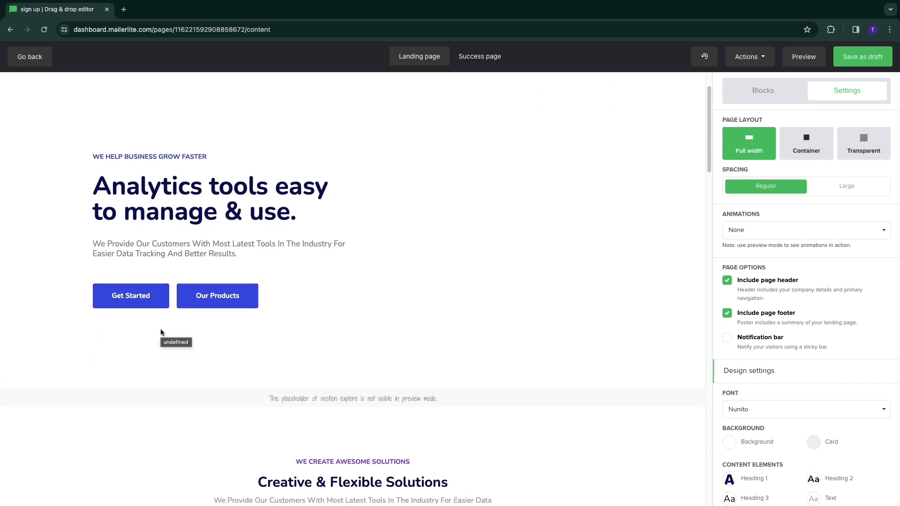
click(763, 92)
scroll(773, 177, down, 5)
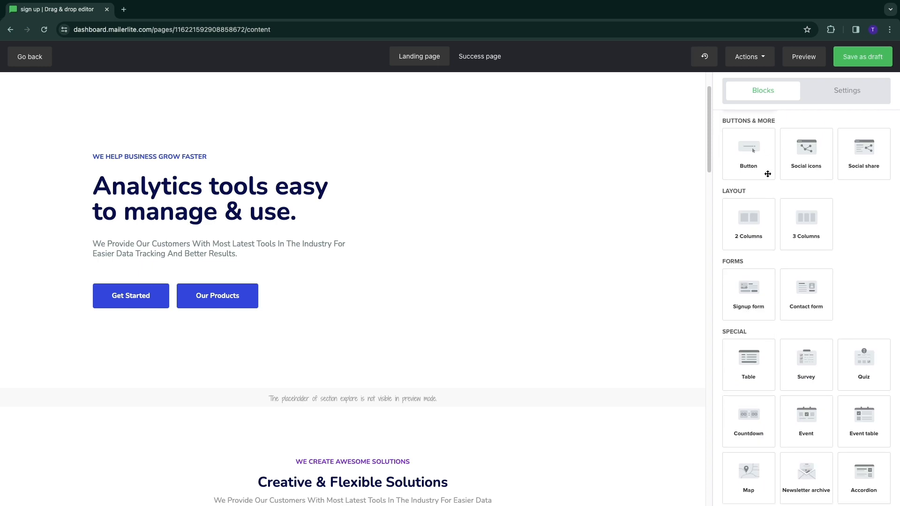
scroll(767, 174, down, 3)
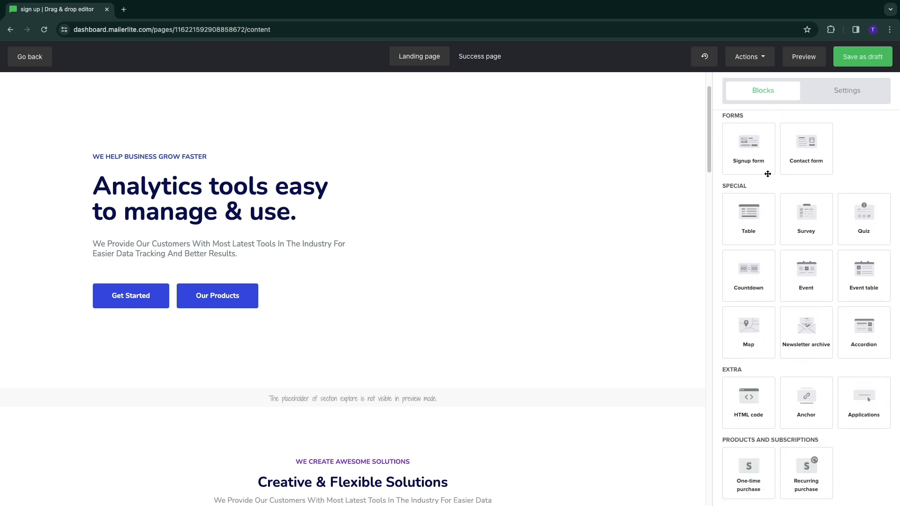
scroll(734, 357, up, 1)
scroll(746, 180, up, 8)
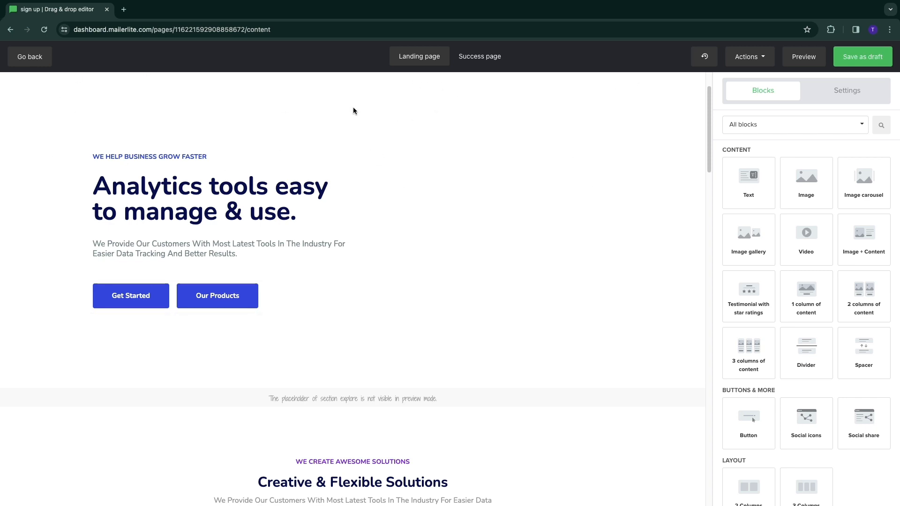
- View the success page, and return to the landing page to examine its solutions section and three tool columns
click(476, 63)
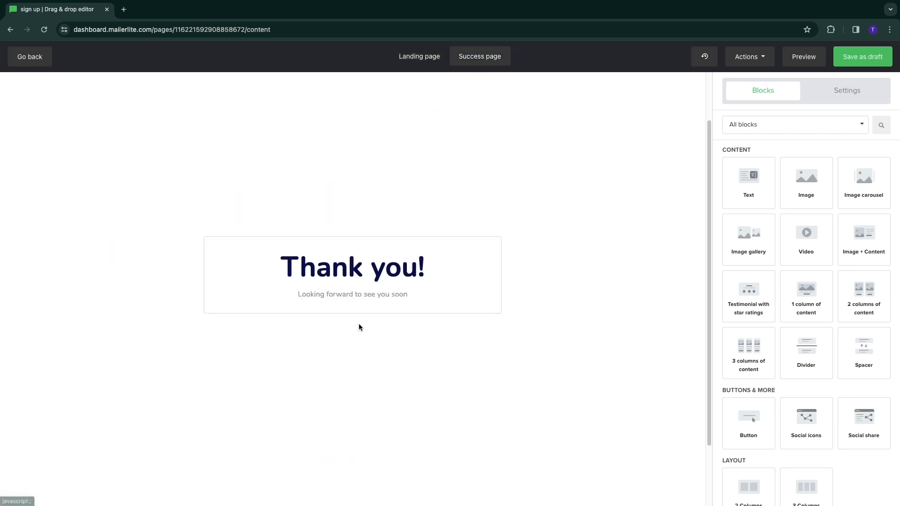
click(427, 56)
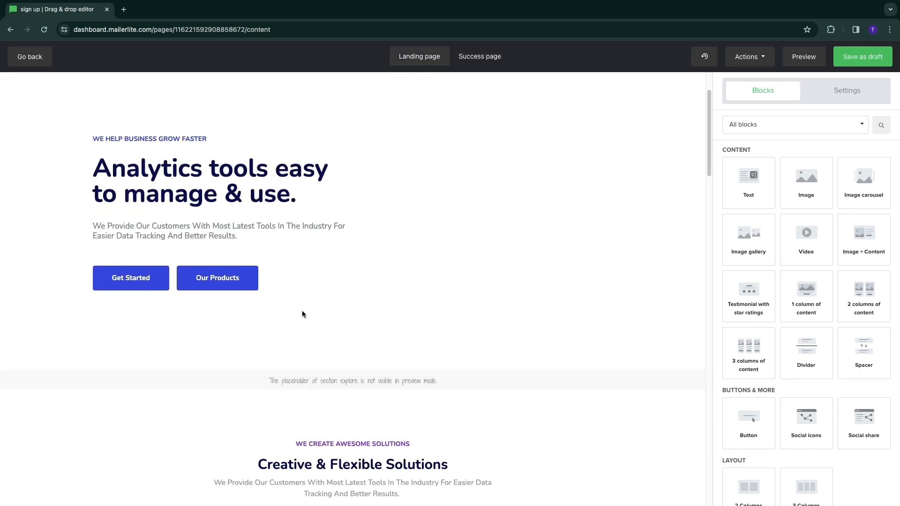
scroll(302, 311, down, 5)
scroll(328, 301, down, 1)
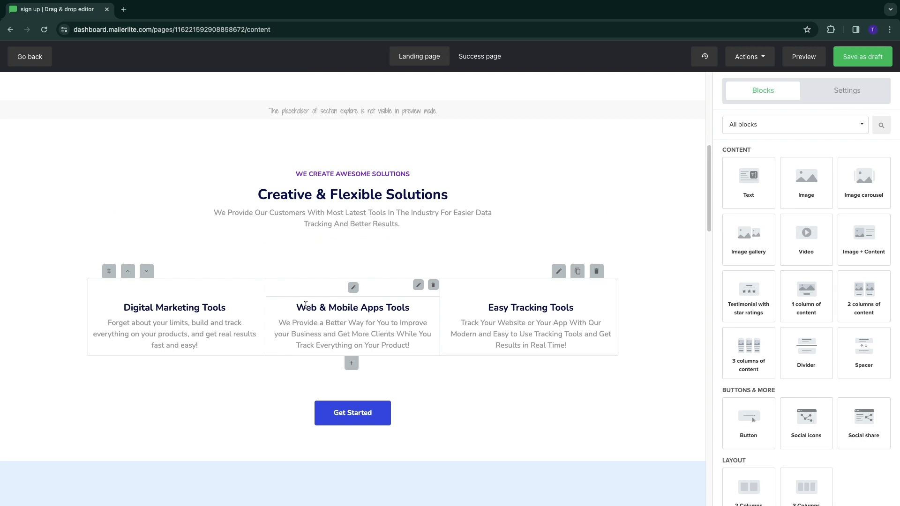
drag(299, 308, 409, 309)
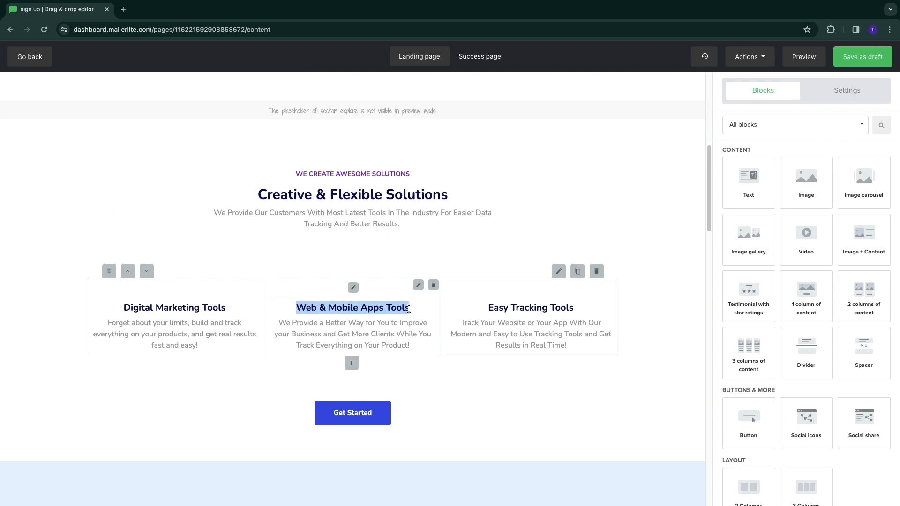
click(312, 323)
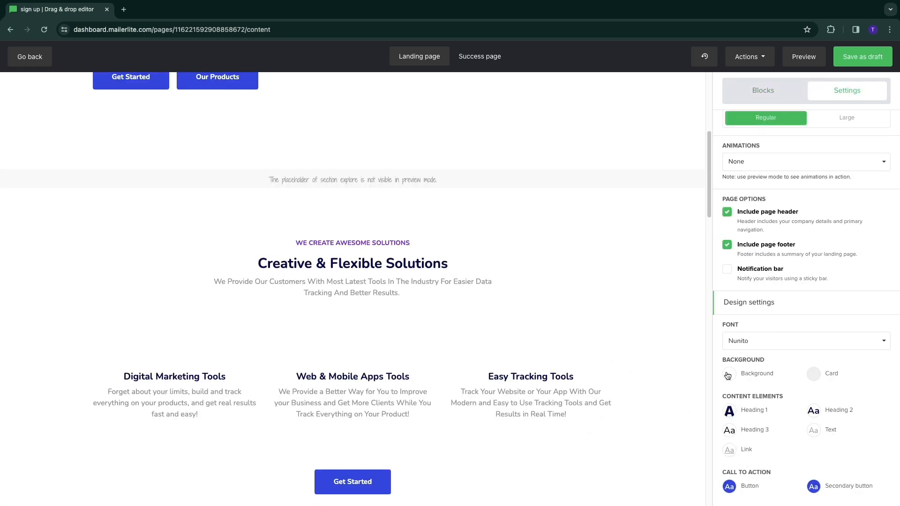
click(728, 375)
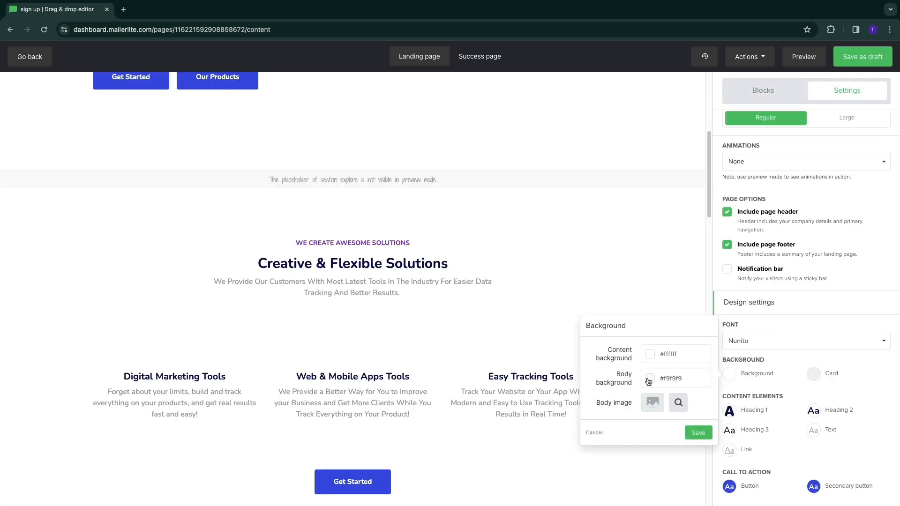
click(648, 382)
click(668, 425)
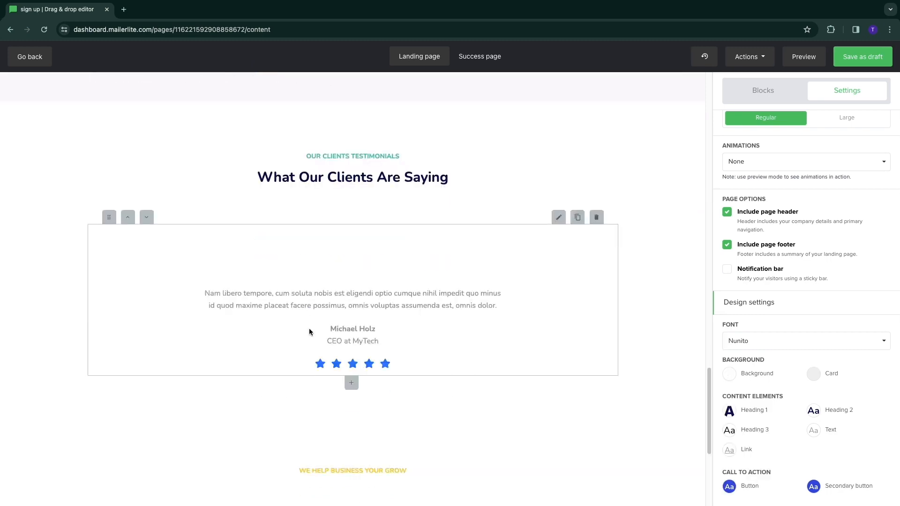
- Try to make the Get Started button in the "We're Changing The Game" section open a pop-up
scroll(311, 283, up, 5)
scroll(395, 210, up, 1)
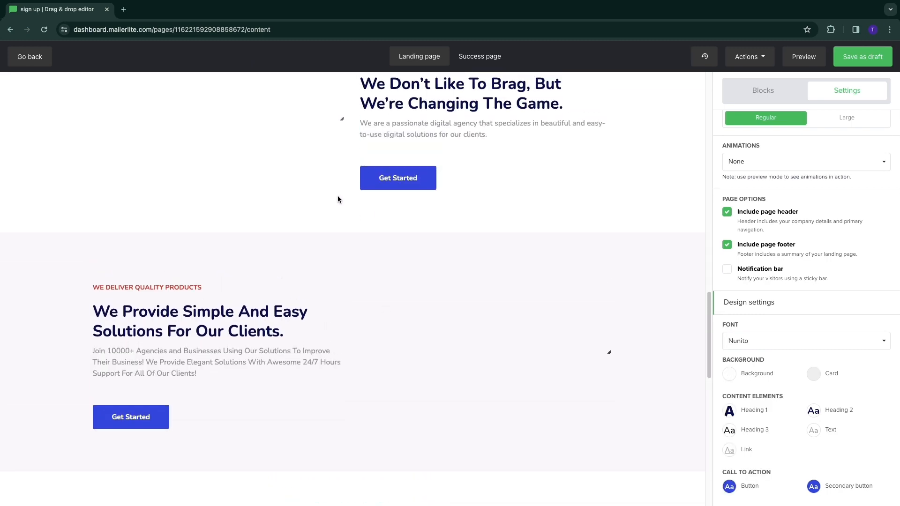
click(383, 178)
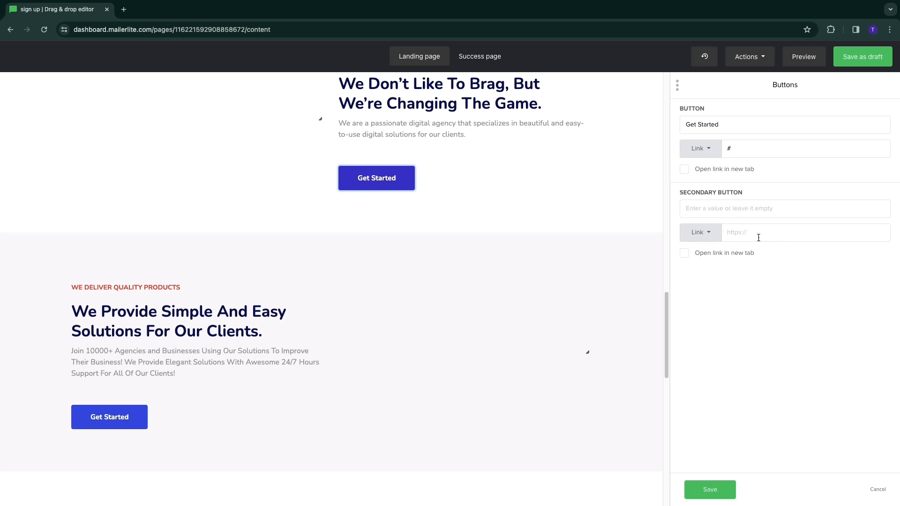
click(701, 148)
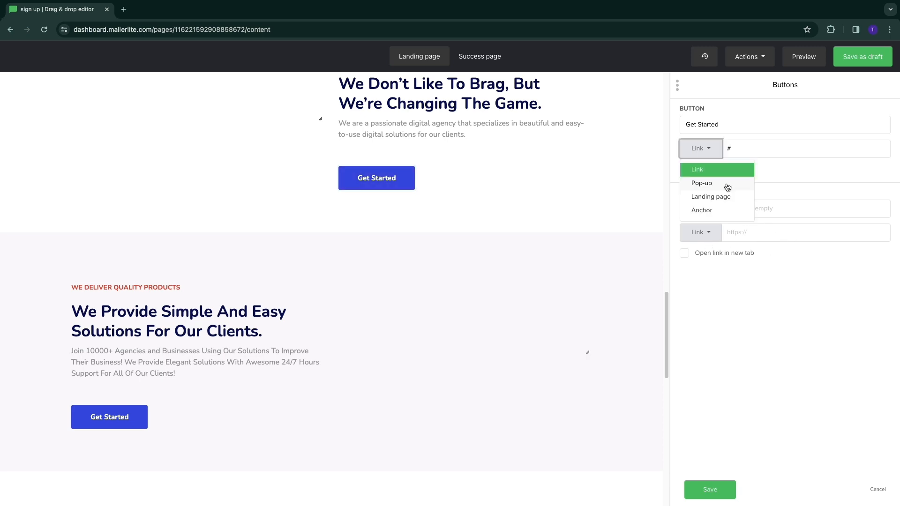
click(698, 183)
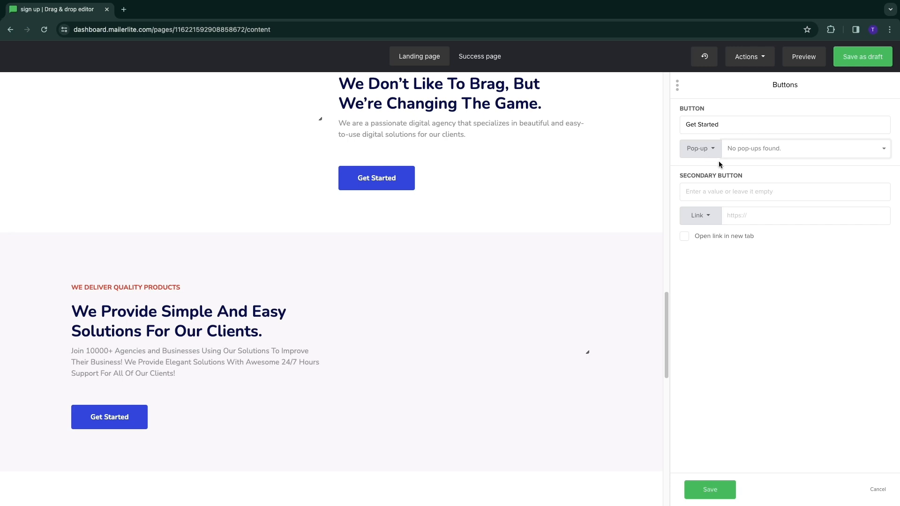
click(705, 144)
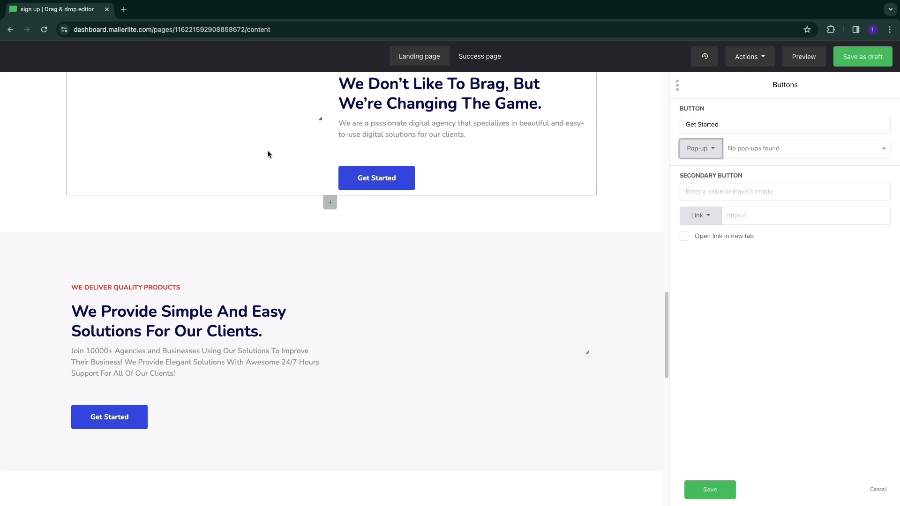
- Set the action of the Get Started button being edited back to Link
scroll(464, 281, up, 15)
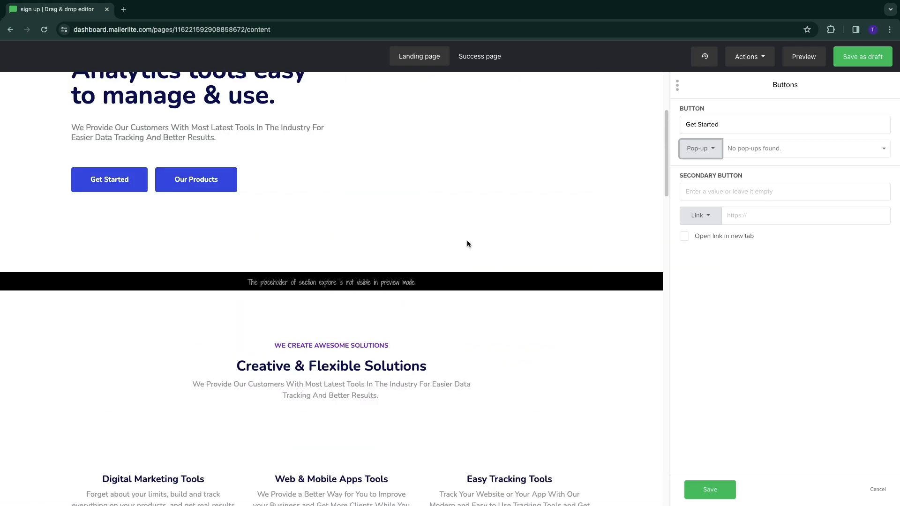
click(702, 176)
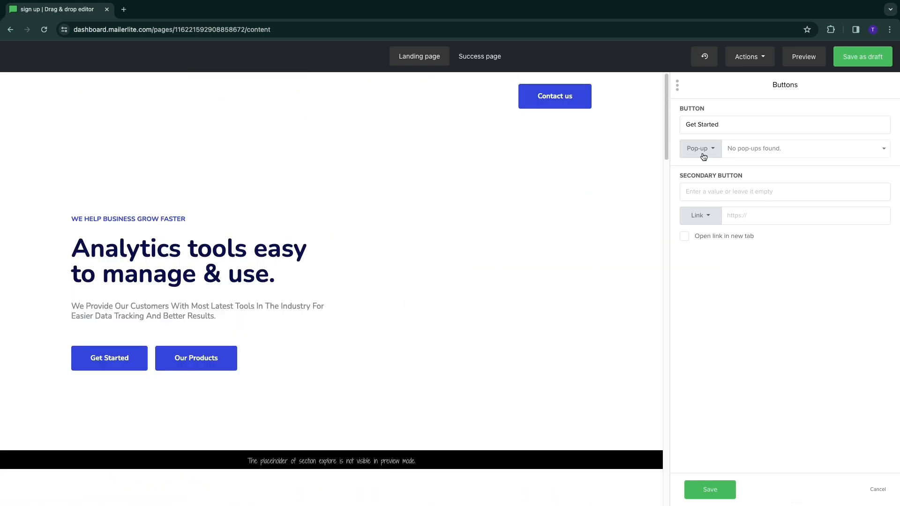
click(701, 154)
click(697, 169)
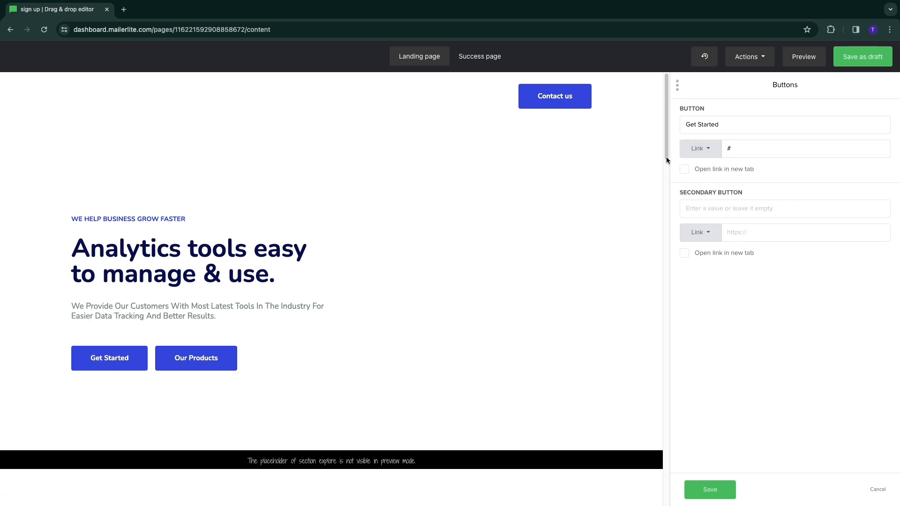
- Delete the "We Provide Simple And Easy Solutions For Our Clients" block from the landing page
scroll(260, 119, down, 7)
scroll(359, 296, down, 9)
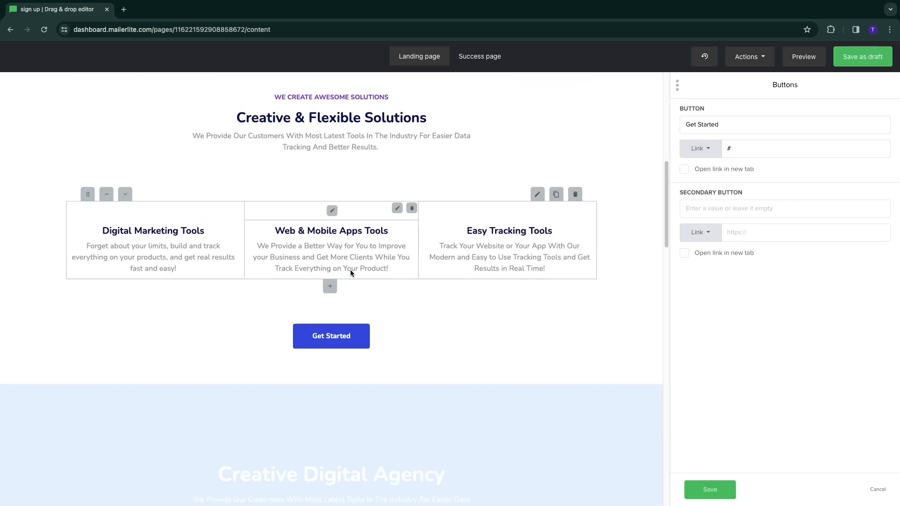
scroll(401, 356, down, 5)
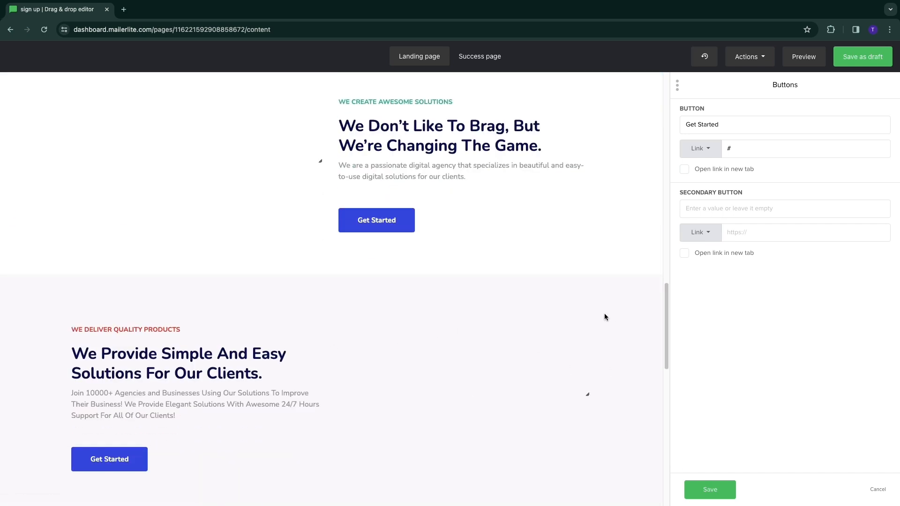
click(575, 305)
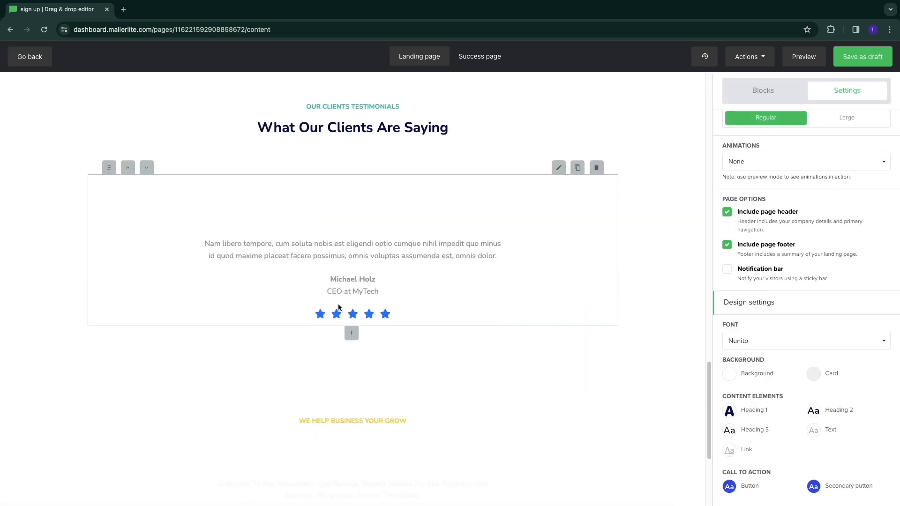
- Delete the email signup form block below the client testimonial
scroll(393, 319, down, 4)
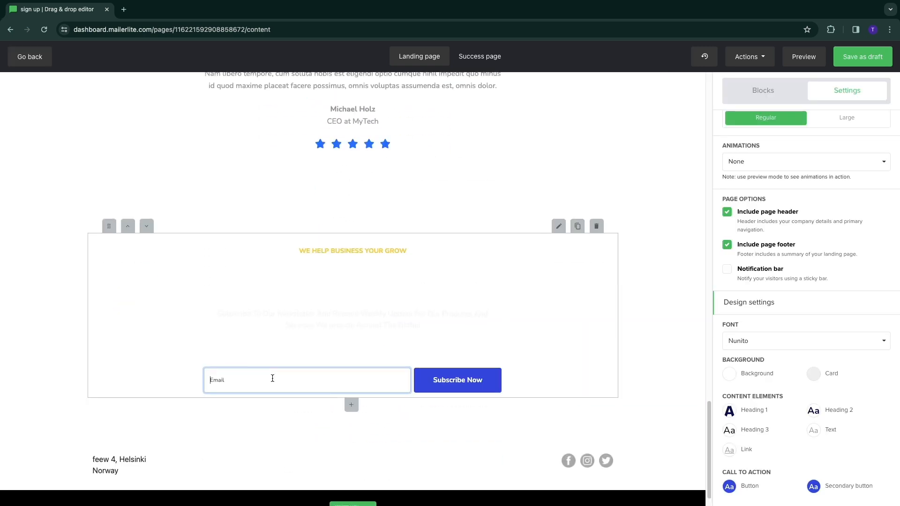
click(273, 377)
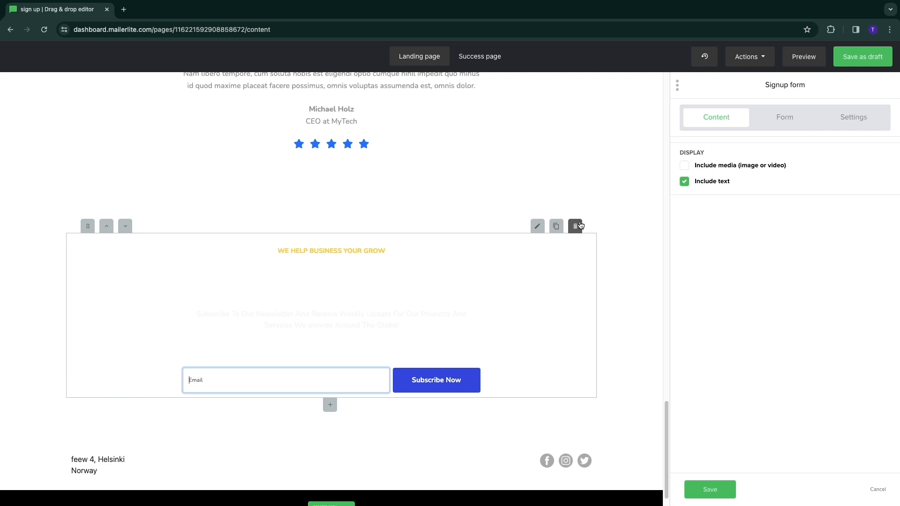
click(575, 226)
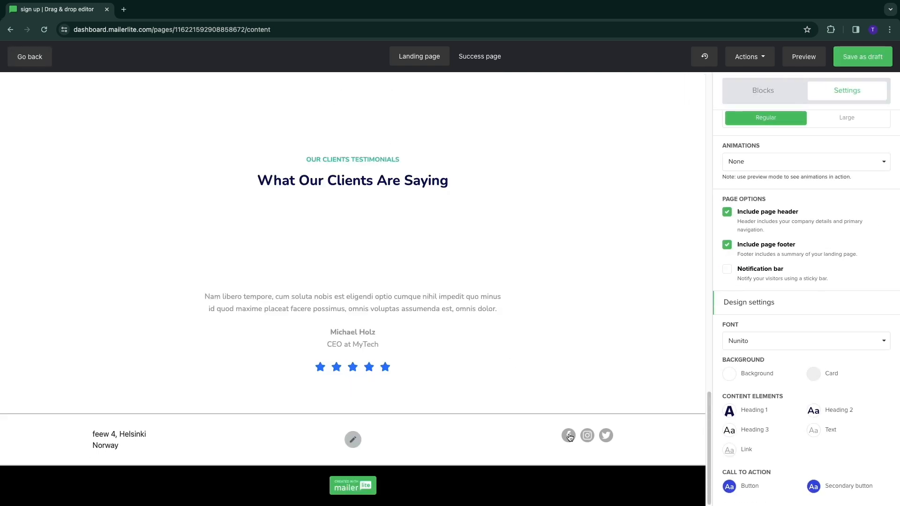
- Examine the footer's content settings, including its social icon links
click(586, 435)
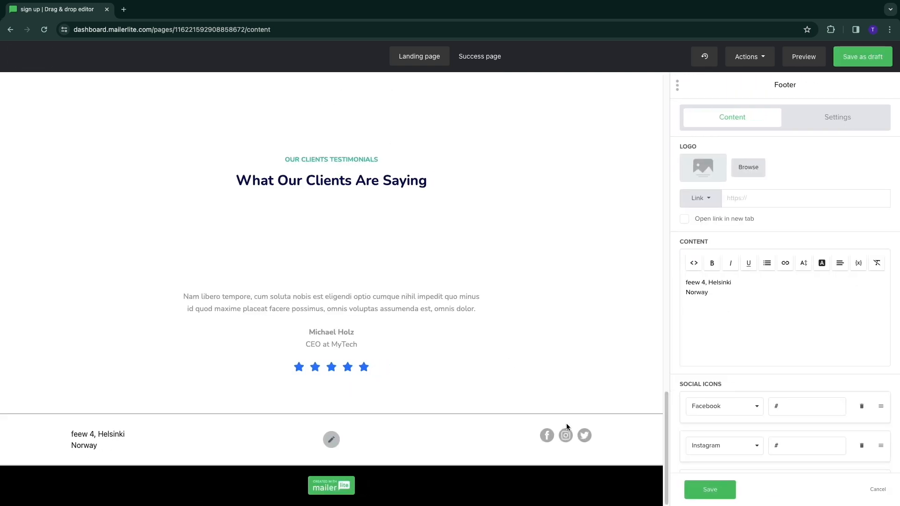
scroll(713, 368, down, 2)
click(779, 320)
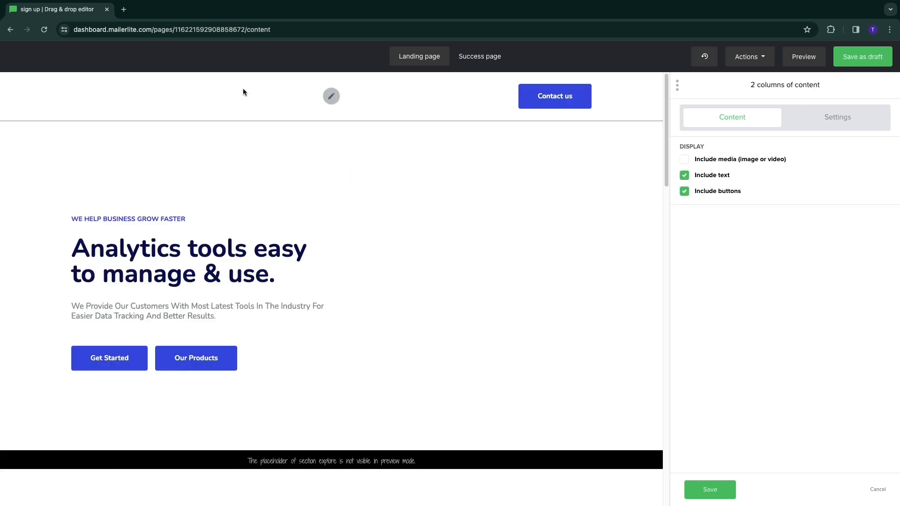
- Insert the image BUSINESS - 2024-03-18T145615.417.png from the file manager as the header logo
click(332, 96)
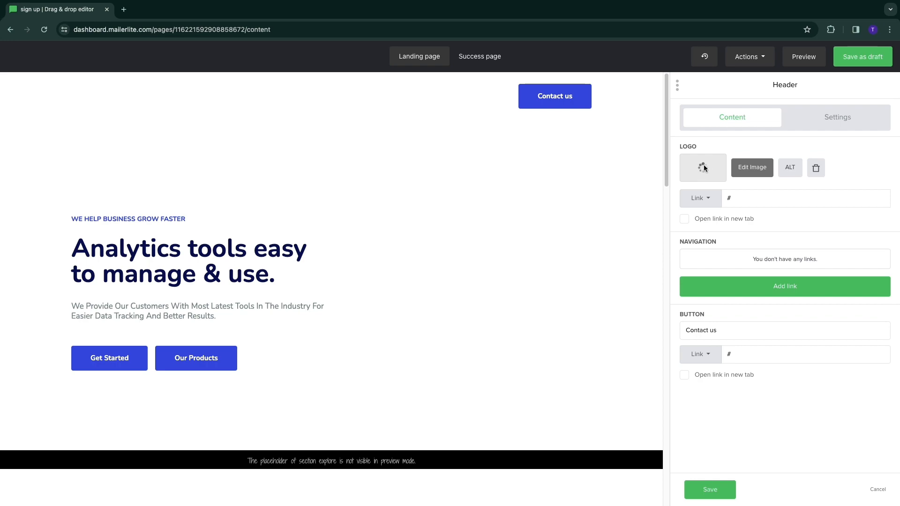
click(739, 162)
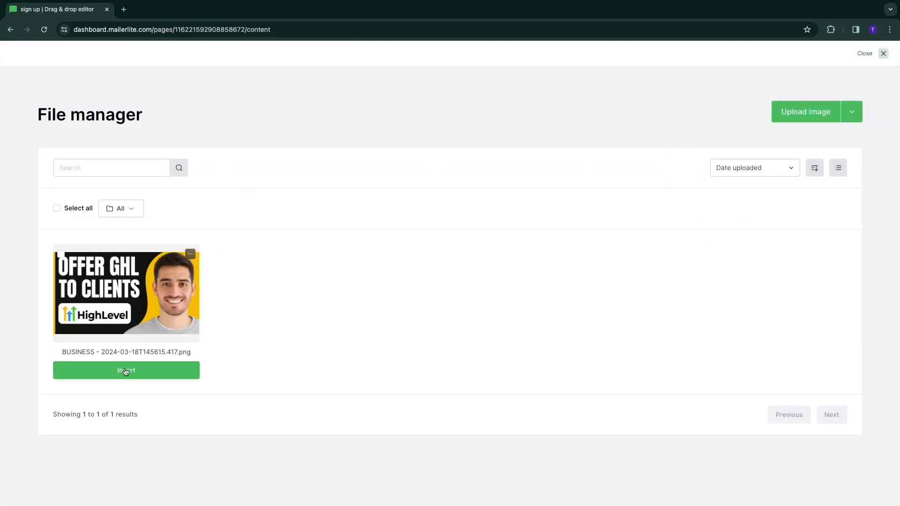
click(129, 370)
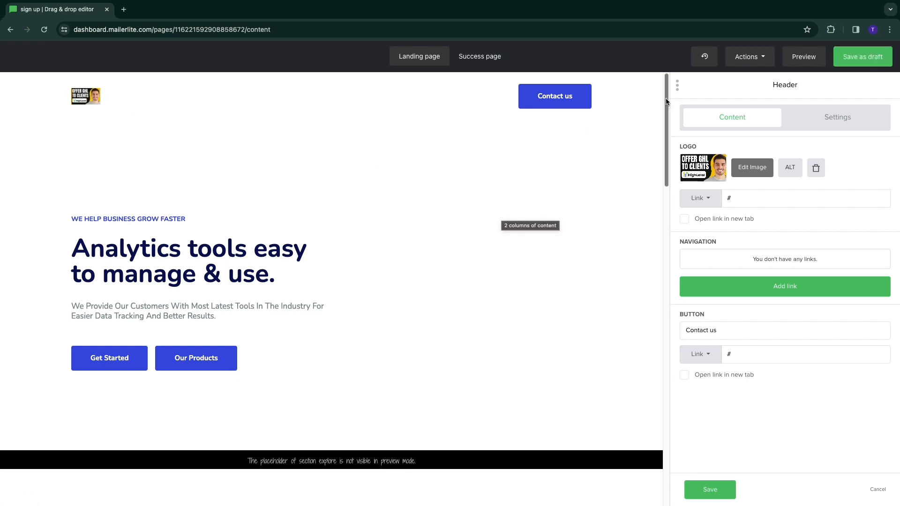
- Preview the landing page in the desktop layout and look through it down to the footer
click(803, 56)
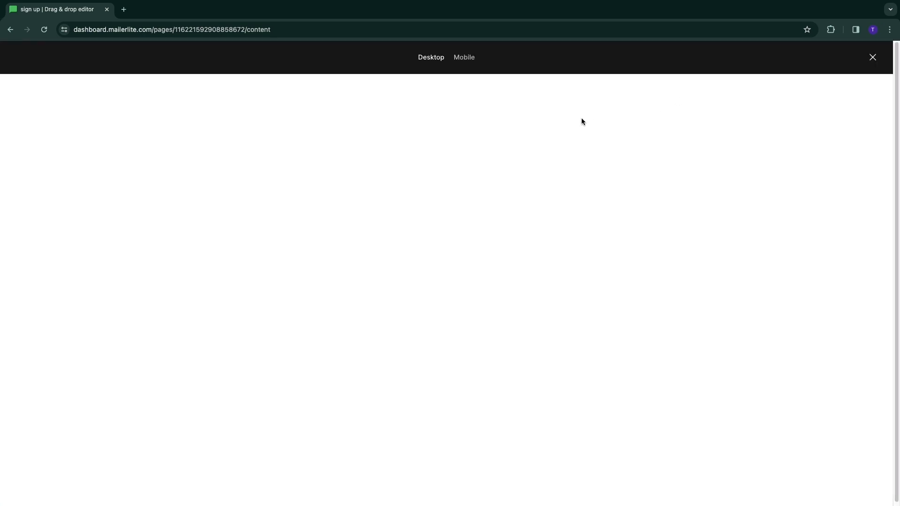
scroll(384, 184, down, 10)
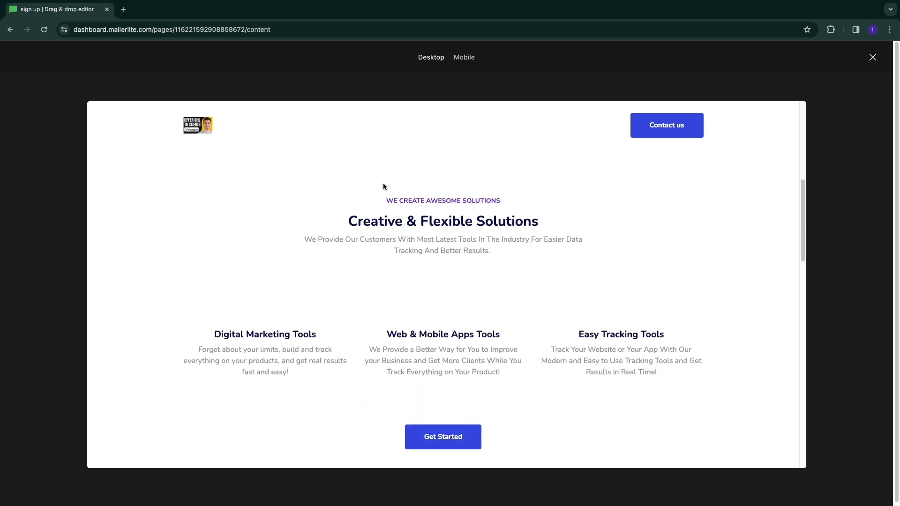
scroll(384, 183, down, 15)
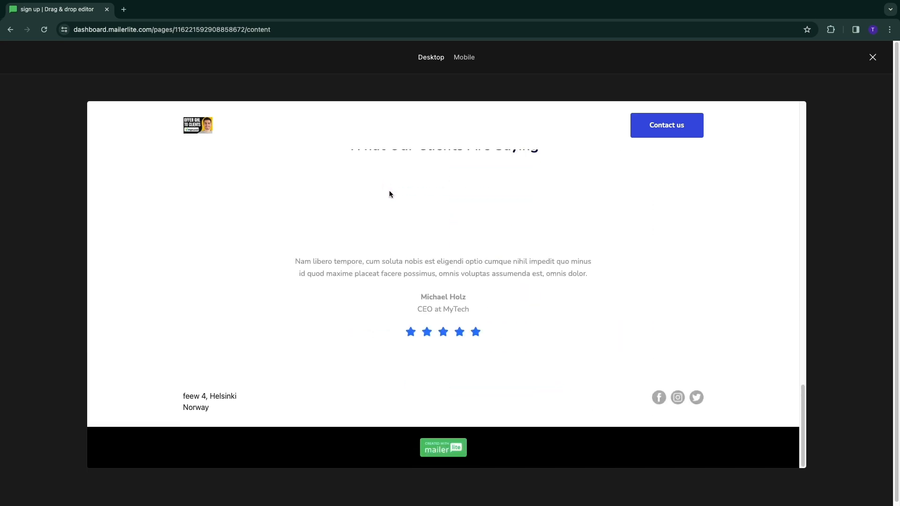
scroll(470, 300, up, 10)
scroll(471, 300, down, 1)
- Test the Get Started button below the three tool columns in the preview, then leave the preview
click(447, 306)
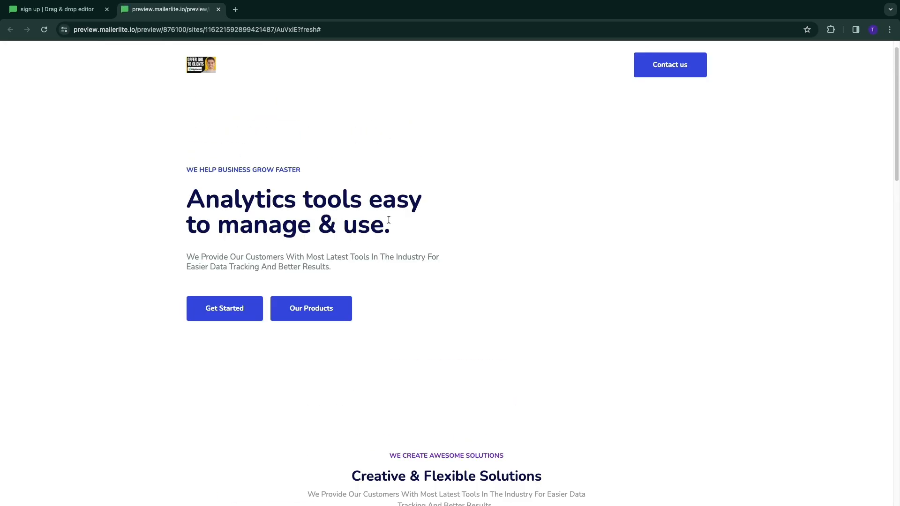
click(219, 9)
scroll(452, 314, down, 5)
scroll(464, 330, up, 8)
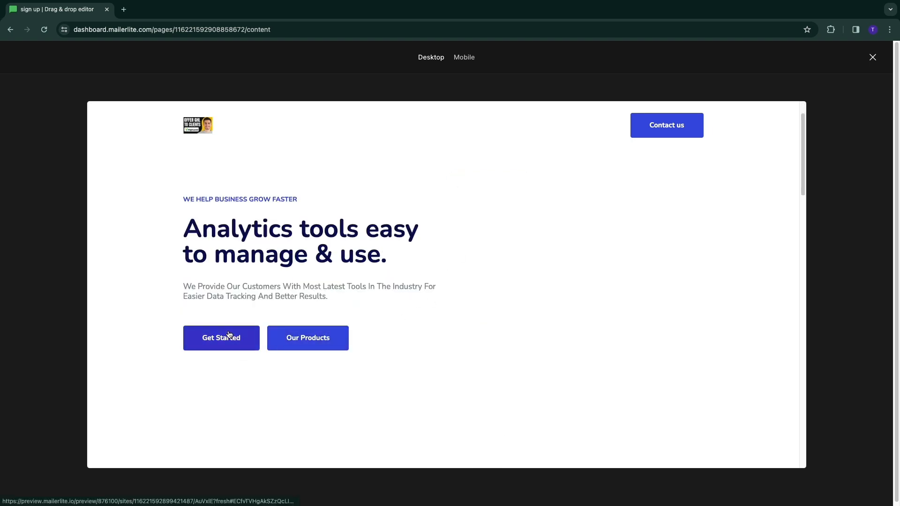
scroll(229, 333, down, 5)
click(453, 394)
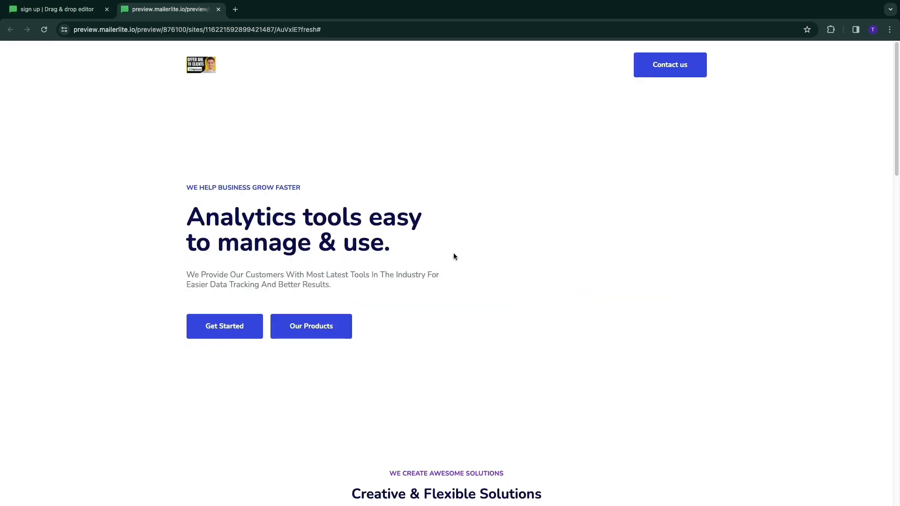
click(219, 9)
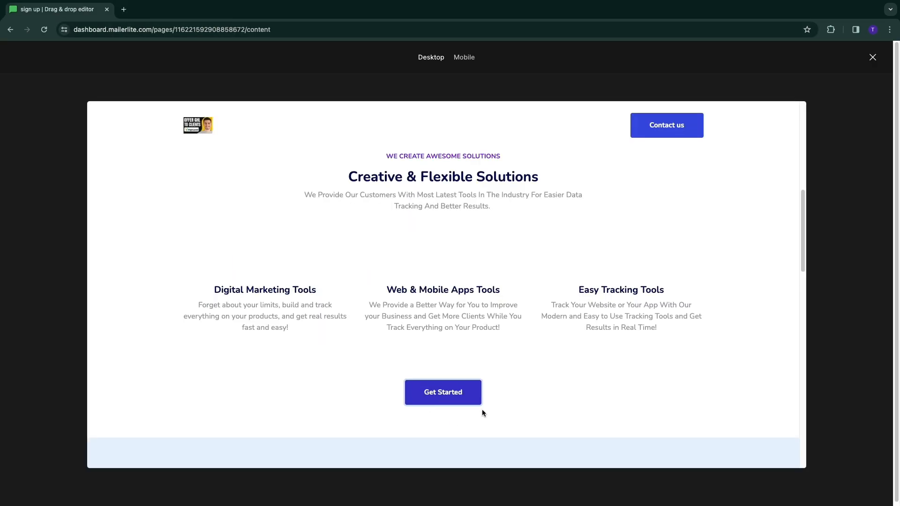
click(871, 58)
- Check the link settings of the hero section's Get Started and Our Products buttons, and save the landing page as a draft
scroll(445, 294, down, 3)
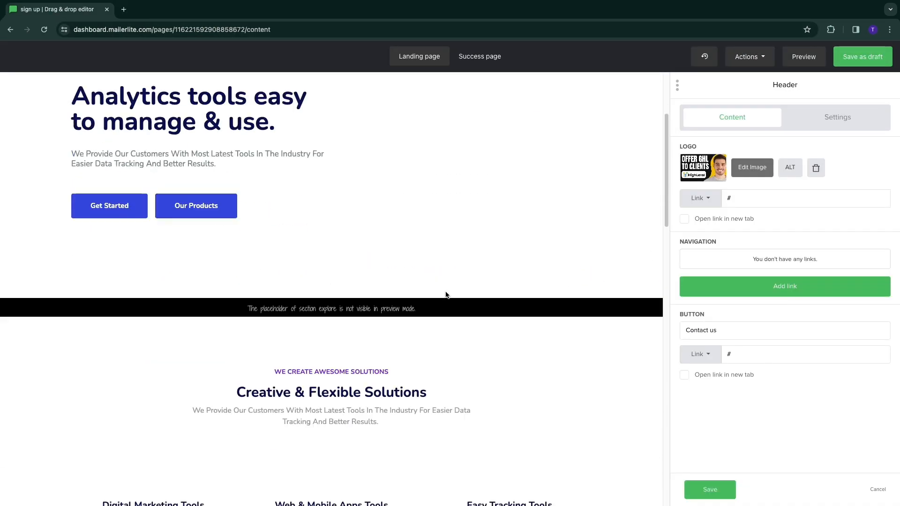
scroll(445, 294, up, 3)
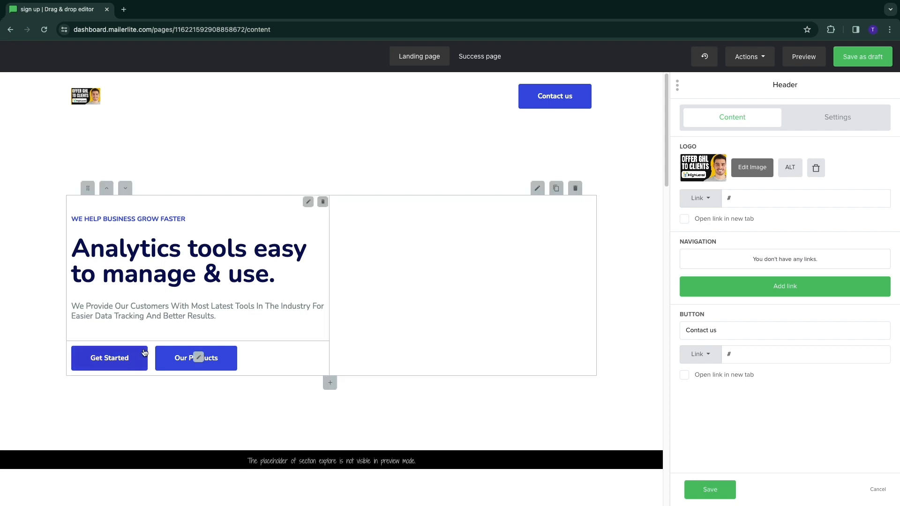
click(123, 359)
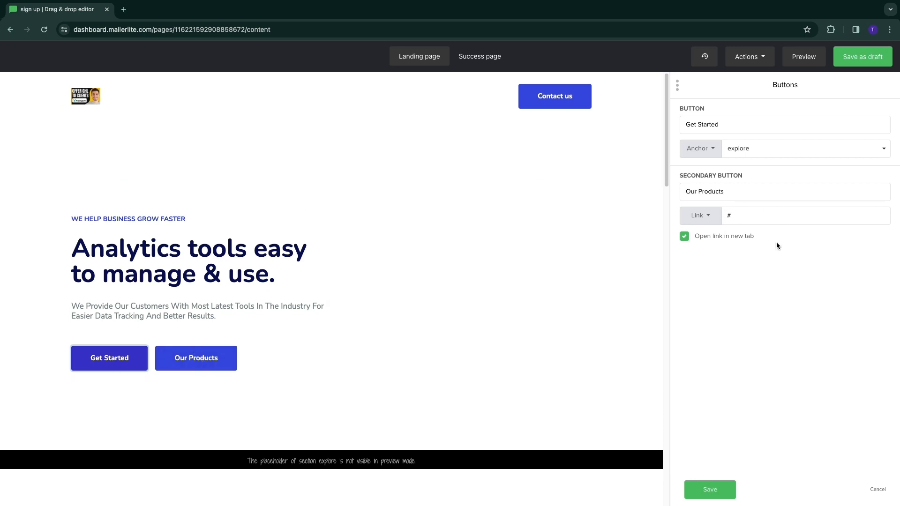
click(776, 217)
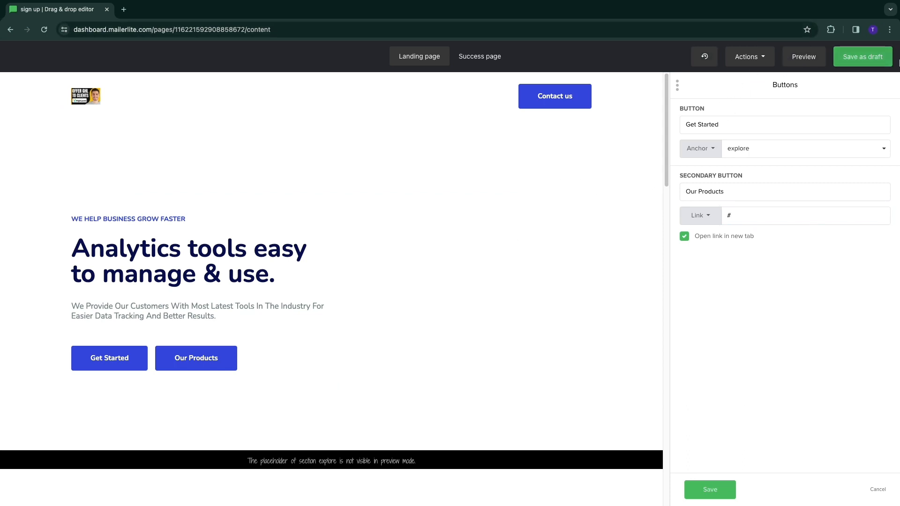
click(880, 62)
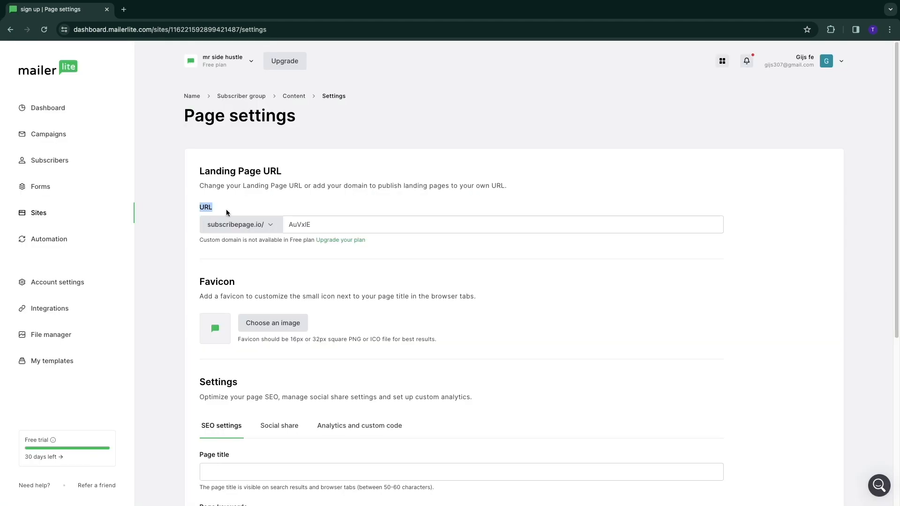
- Examine the page settings for the landing page URL, custom domain, favicon and SEO fields
drag(193, 171, 303, 173)
click(282, 199)
drag(200, 241, 313, 240)
click(305, 253)
click(253, 226)
click(353, 243)
scroll(378, 275, down, 2)
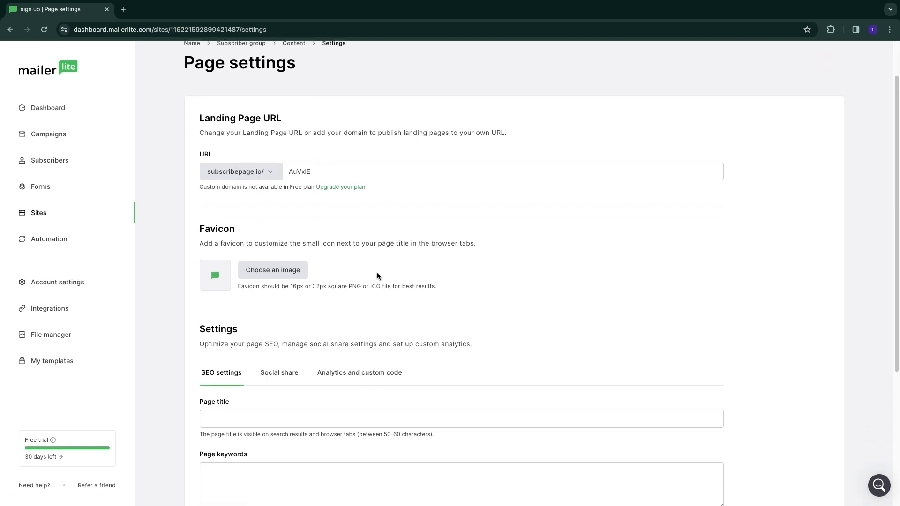
scroll(261, 269, down, 4)
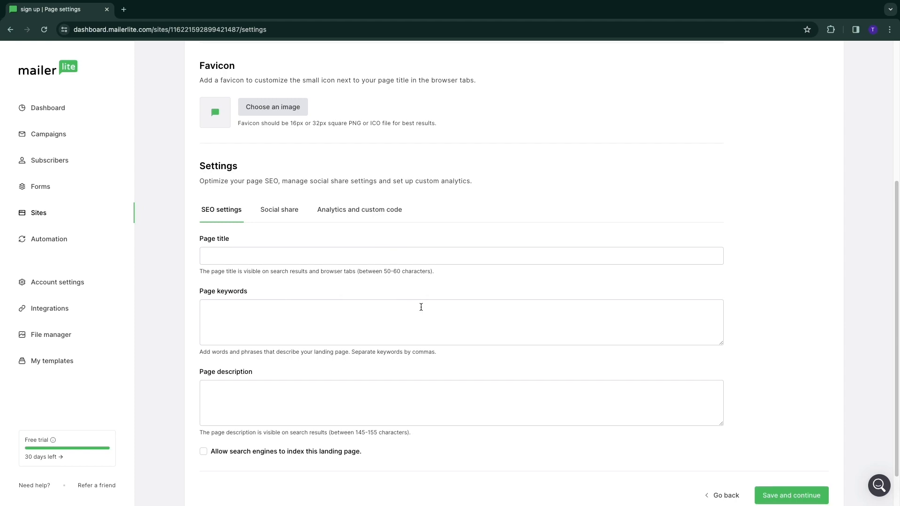
scroll(375, 286, up, 6)
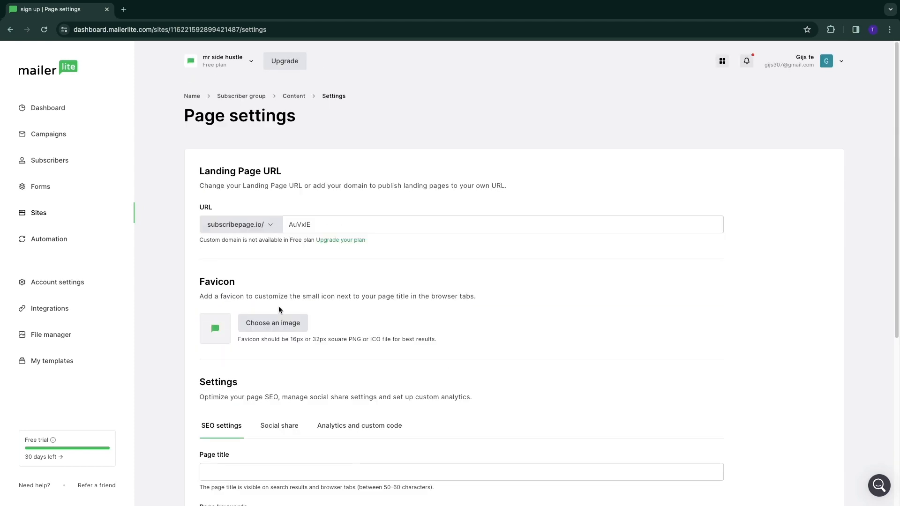
- Open the overview of the sign up landing page from the site list and look over its design, status and settings
click(34, 219)
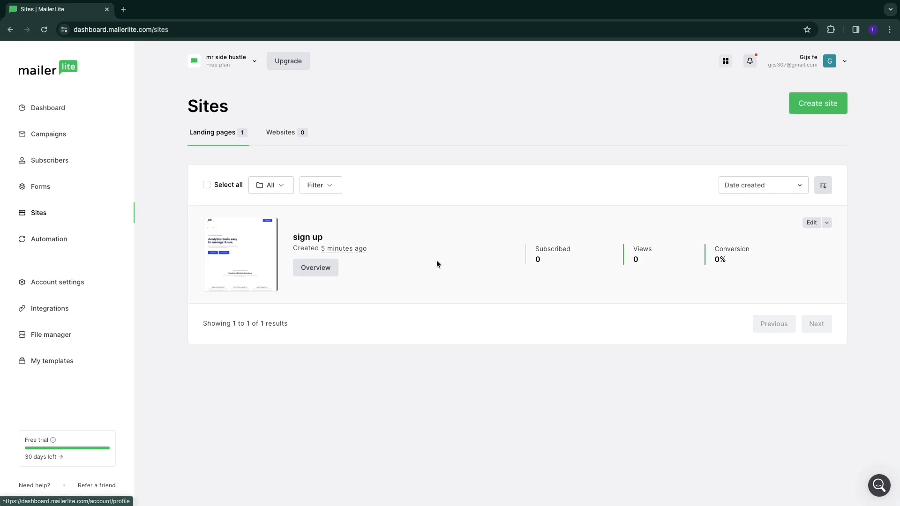
click(390, 259)
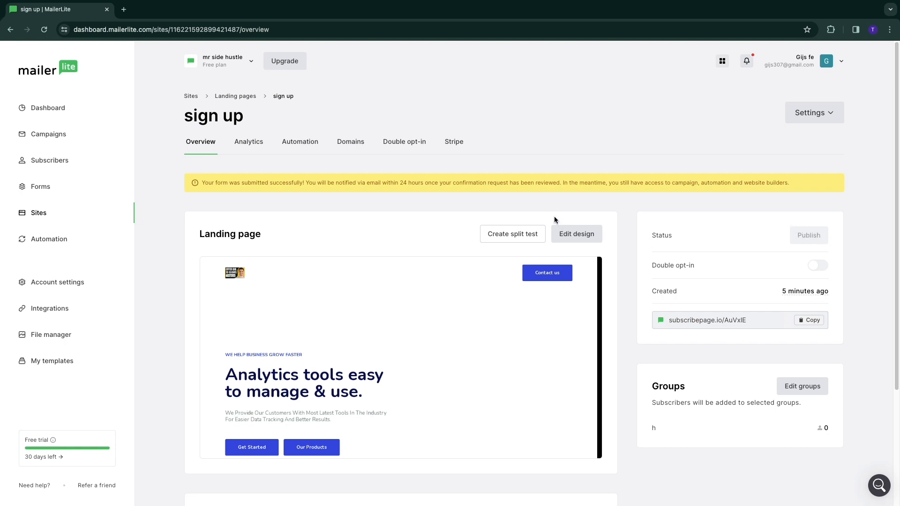
mouse_move(464, 314)
scroll(382, 302, down, 1)
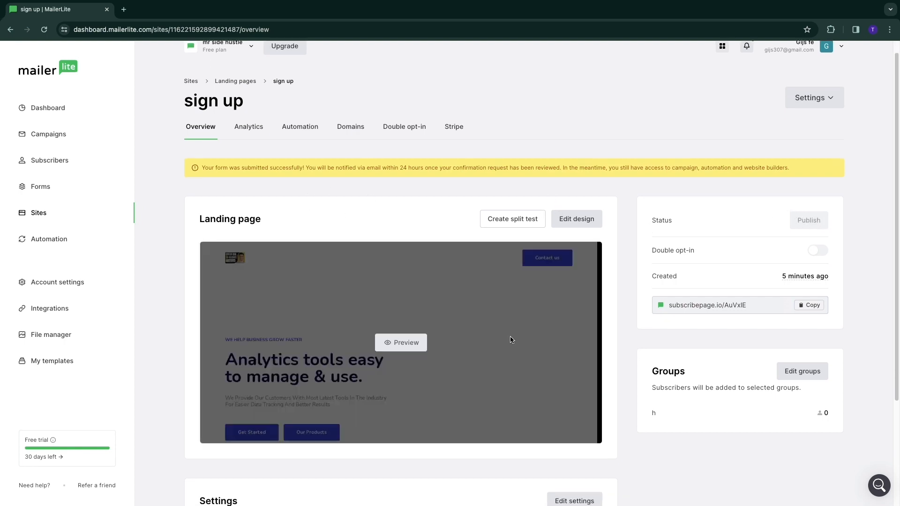
scroll(323, 365, down, 2)
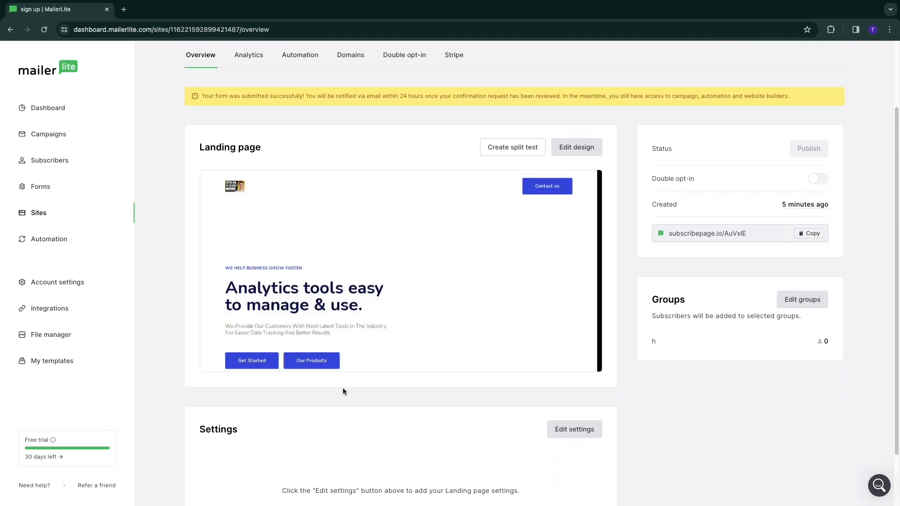
scroll(329, 389, down, 2)
scroll(266, 262, up, 4)
mouse_move(266, 263)
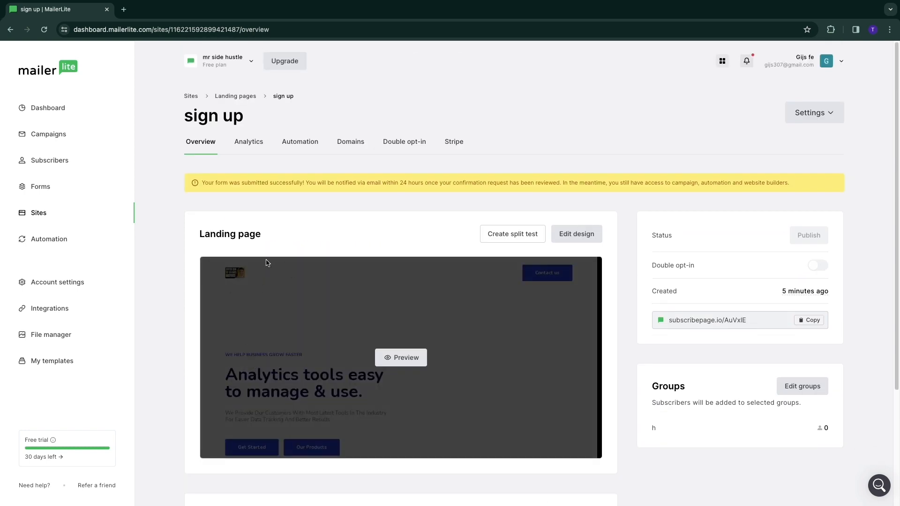